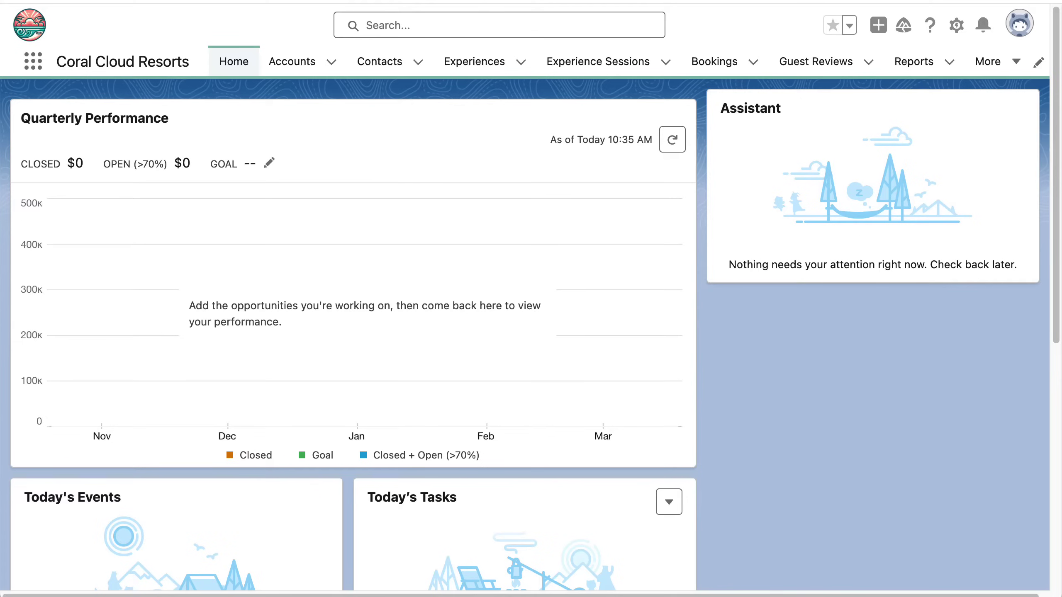
- Open the Company Performance Dashboard from the recent Dashboards list via More
click(986, 67)
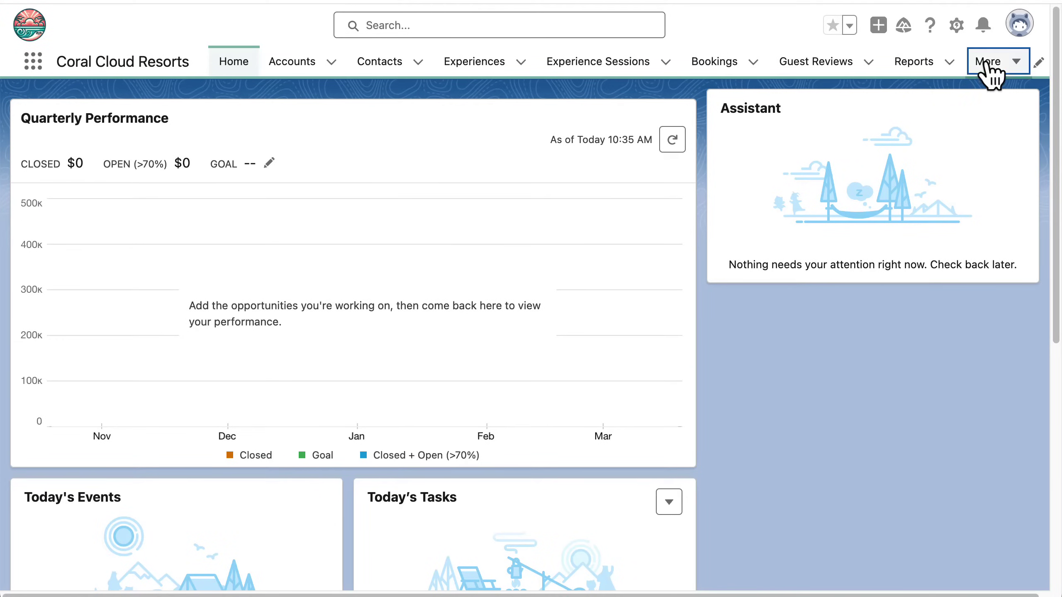
click(992, 125)
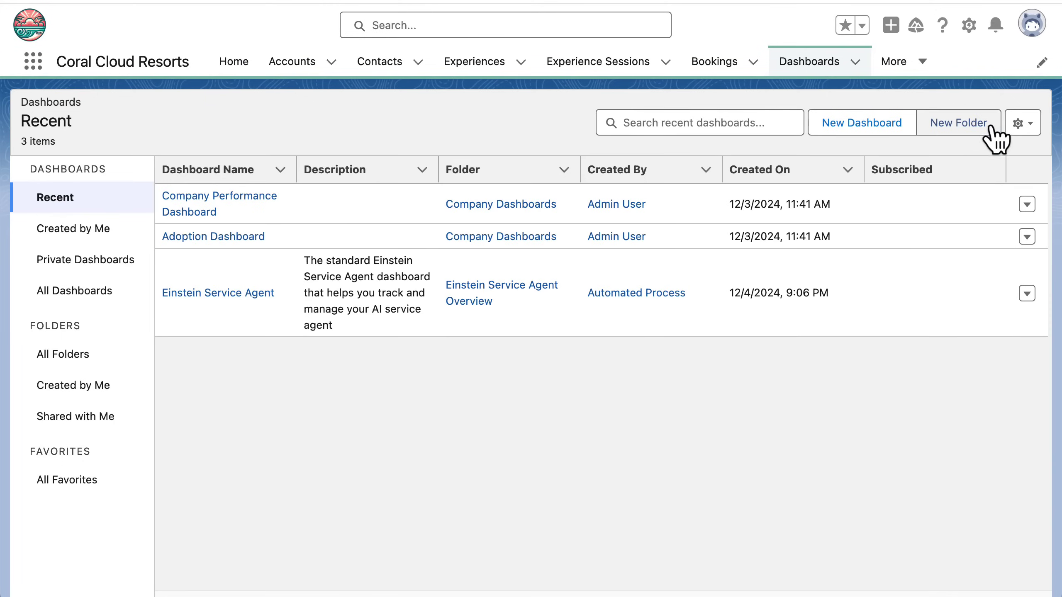
click(217, 201)
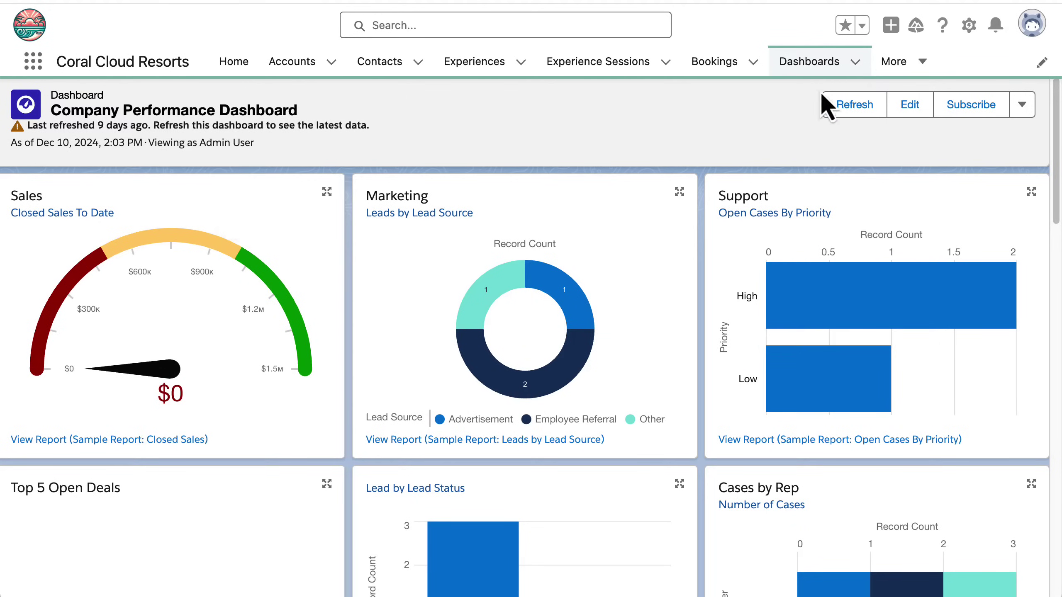
- Go to the Reports home through the More menu to see recent reports
click(894, 64)
click(877, 155)
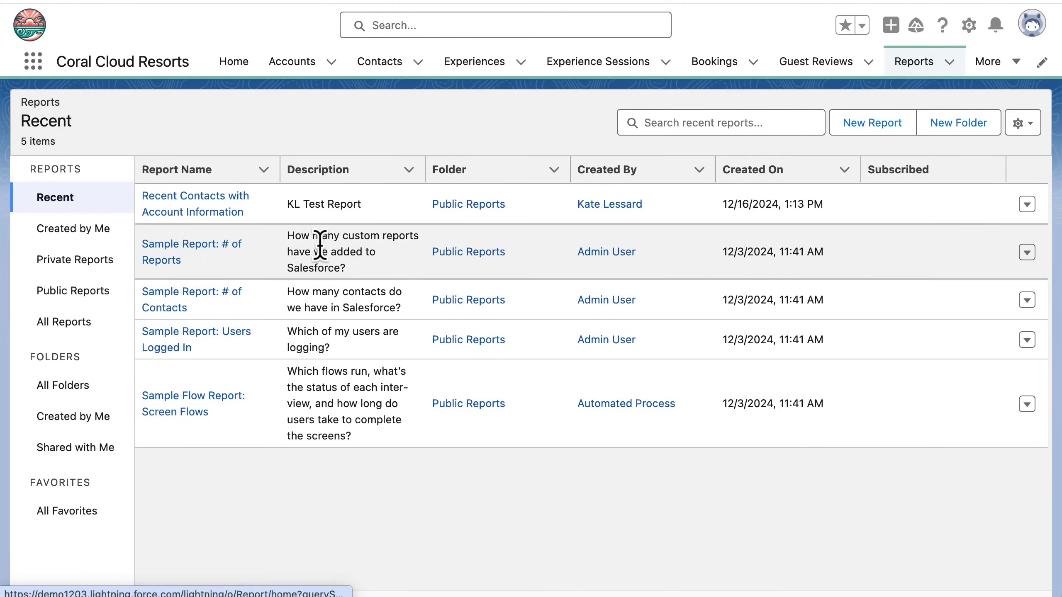
- Open 'Sample Report: # of Reports', which lists 57 saved report records
click(165, 262)
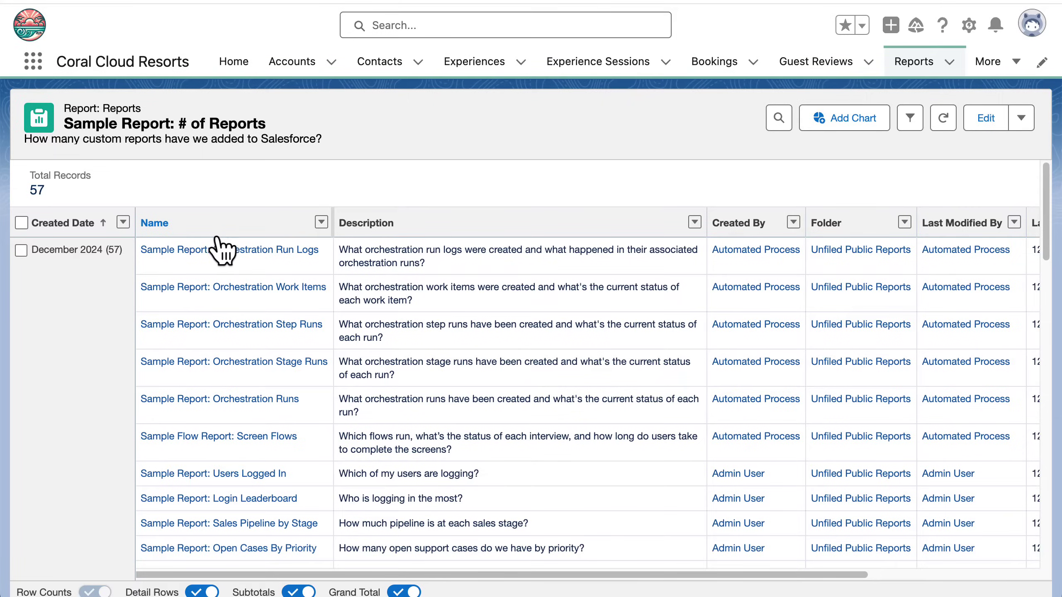
click(969, 27)
- In Setup, find Agents via Quick Find 'Agent' and open the Einstein Copilot agent
click(898, 97)
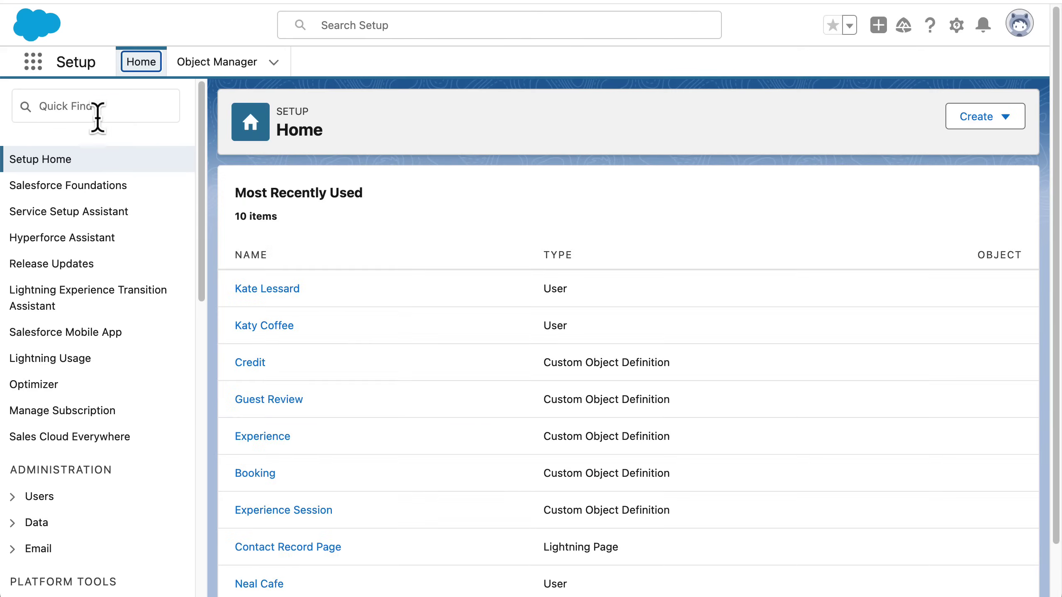
click(98, 117)
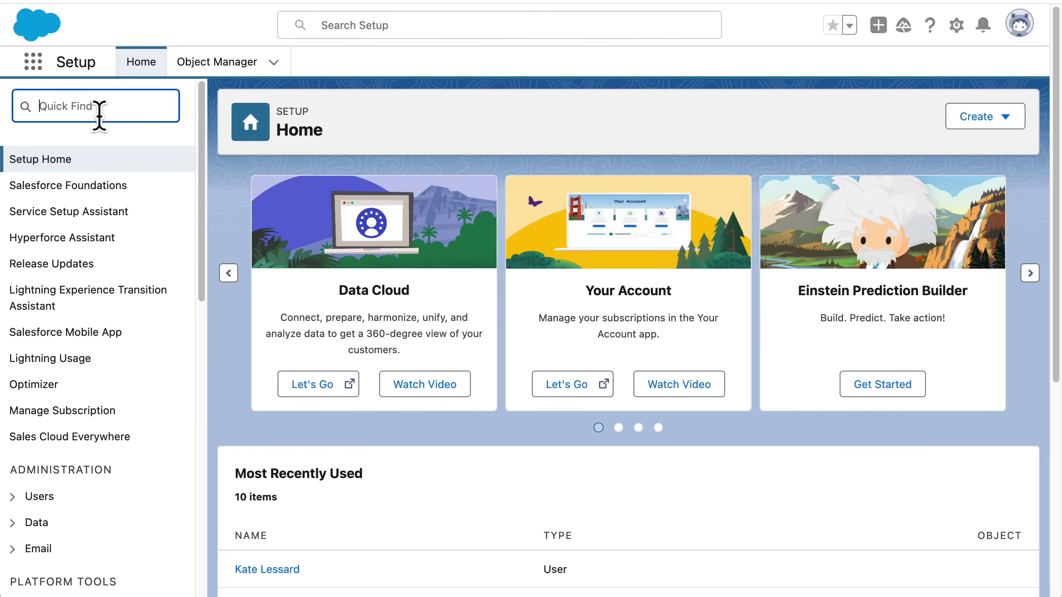
text(Agent)
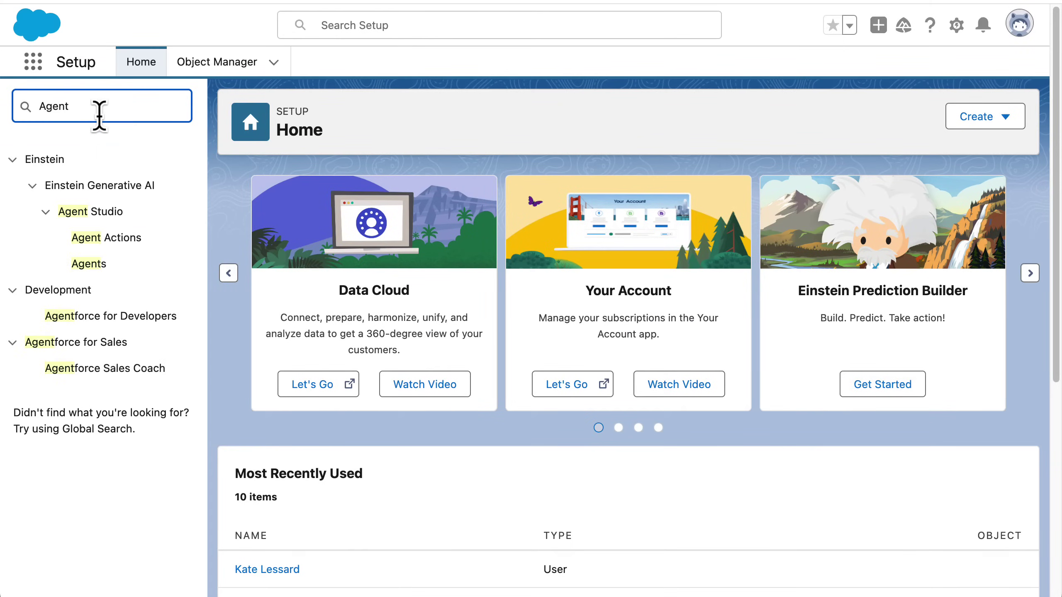
click(88, 264)
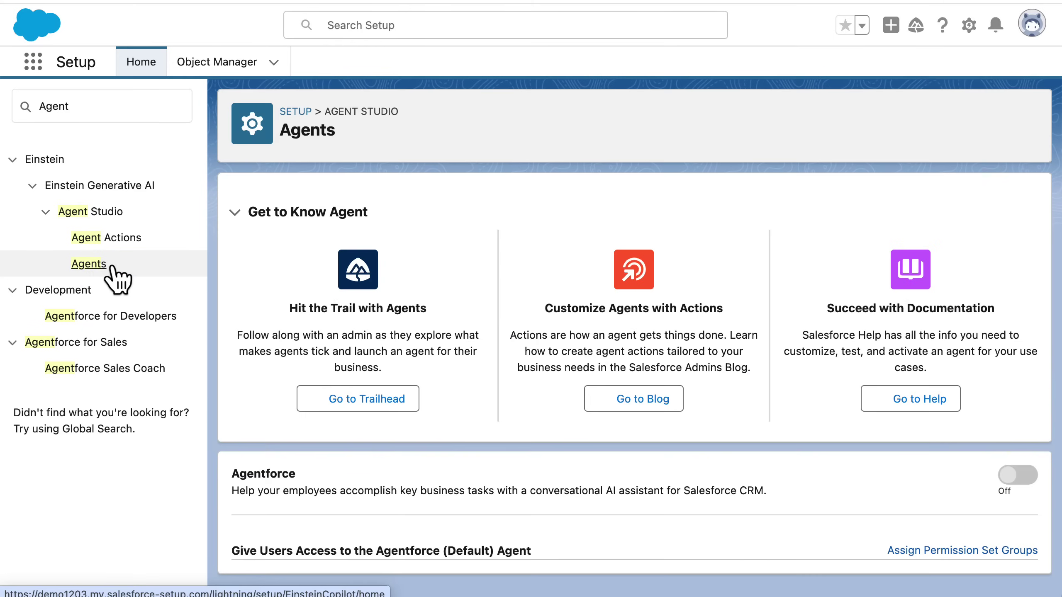
scroll(259, 436, down, 2)
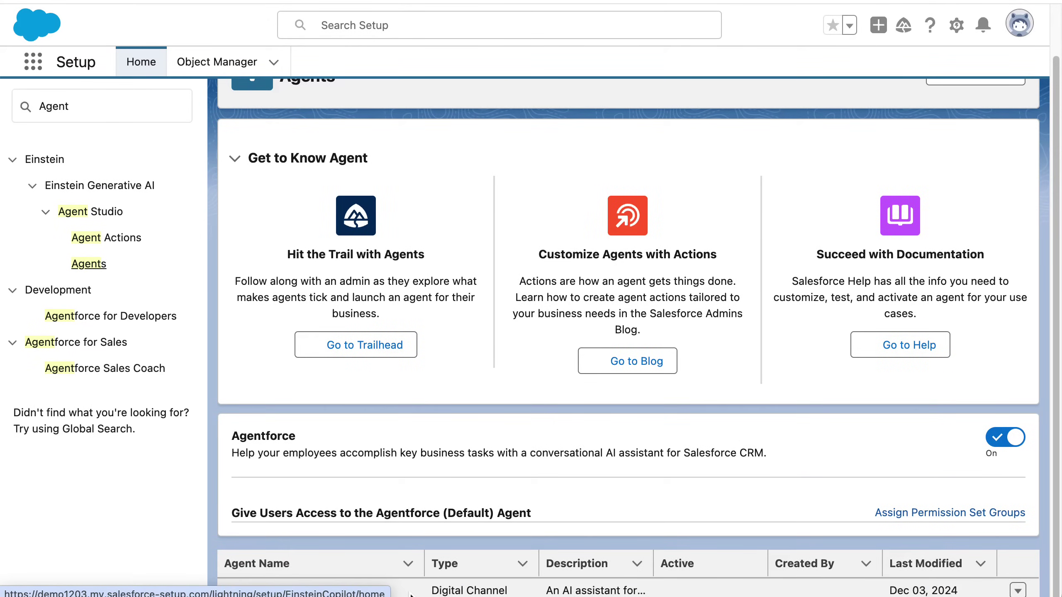
click(298, 591)
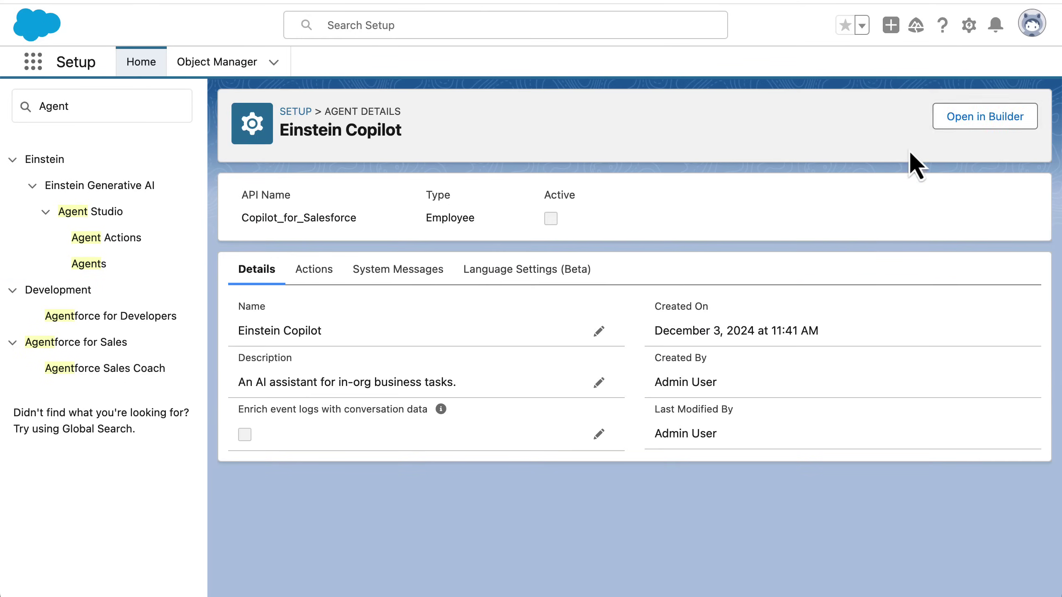
- In Agent Builder, ask Einstein Copilot 'How many reports are saved in Salesforce?'
click(963, 116)
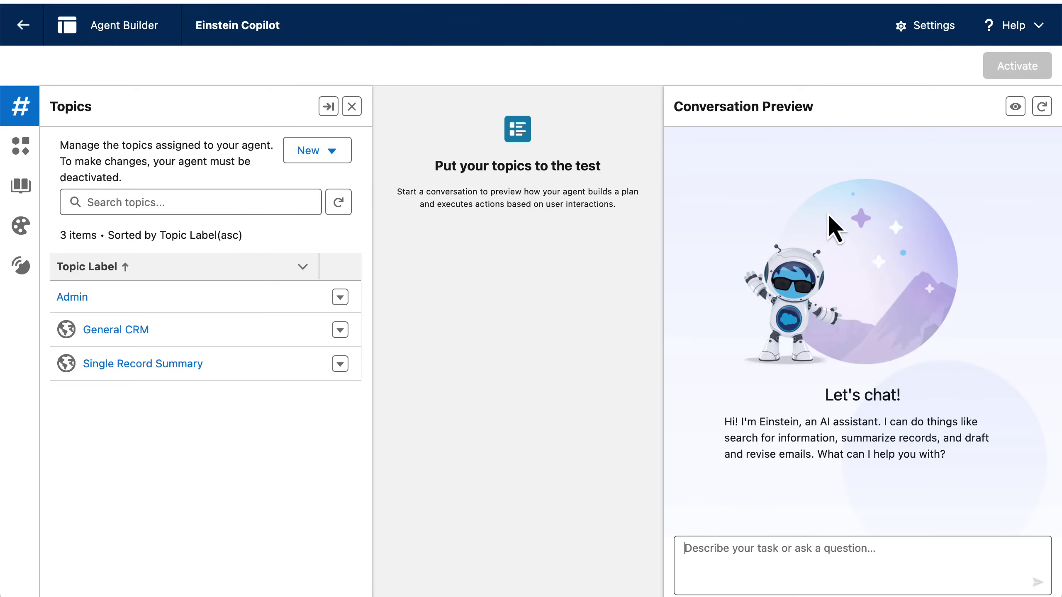
click(752, 551)
text(How many reports are saved in Salesforce?)
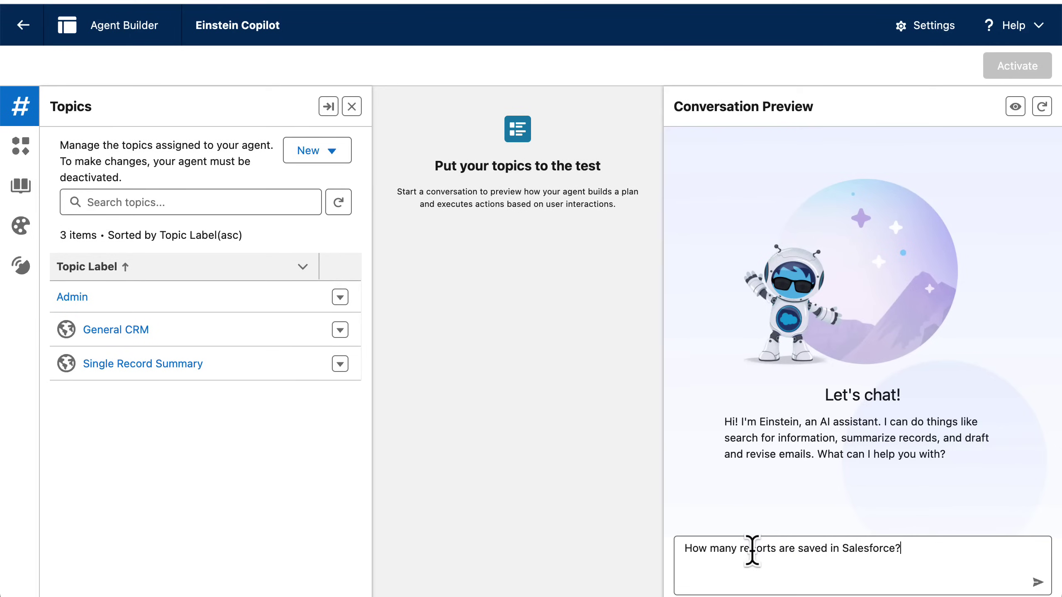
key(Return)
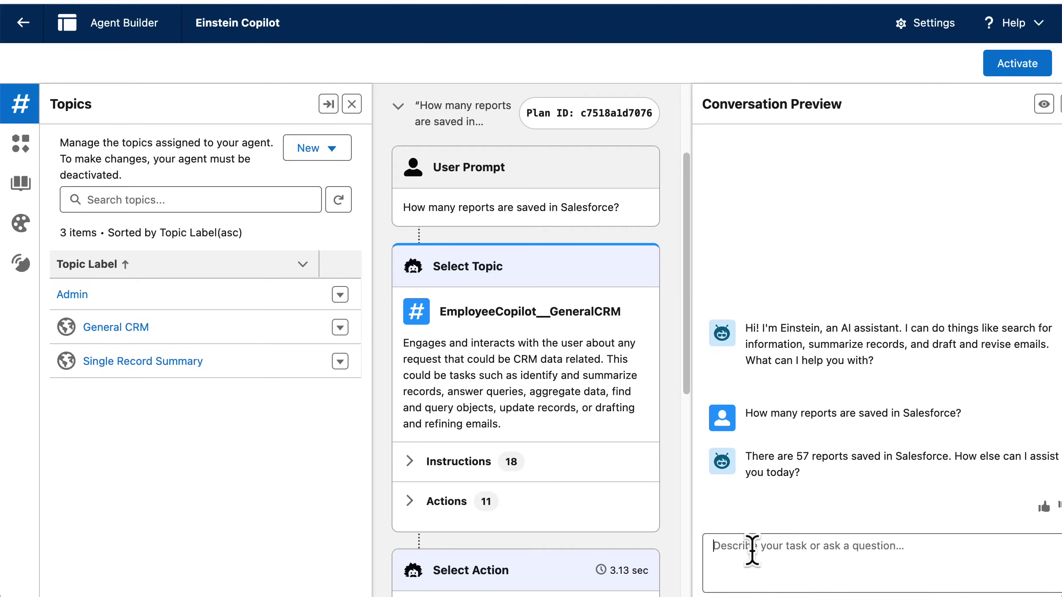
- Ask Copilot 'Are there any reports that have not been run in the past 10 days?'
text(Are there any reports that have not been run in the pa)
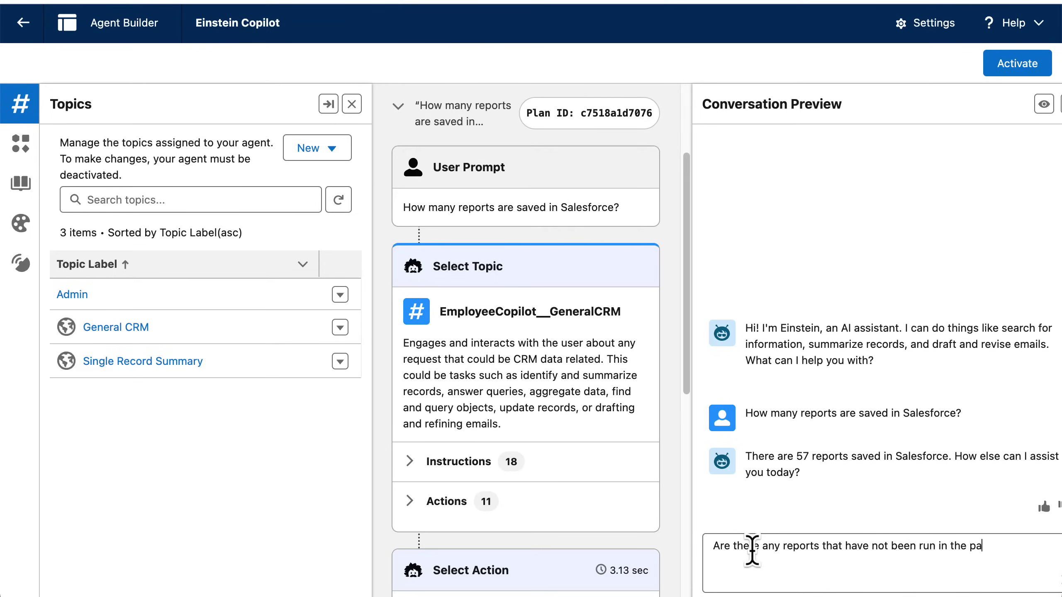
text(st 10 days?)
key(Return)
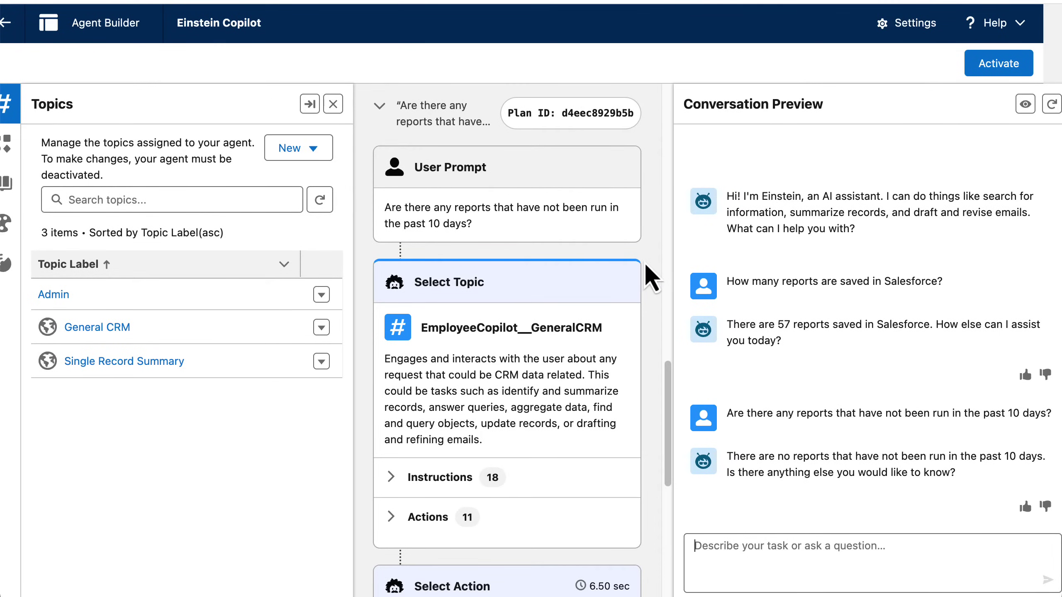
scroll(644, 261, up, 9)
scroll(645, 264, up, 15)
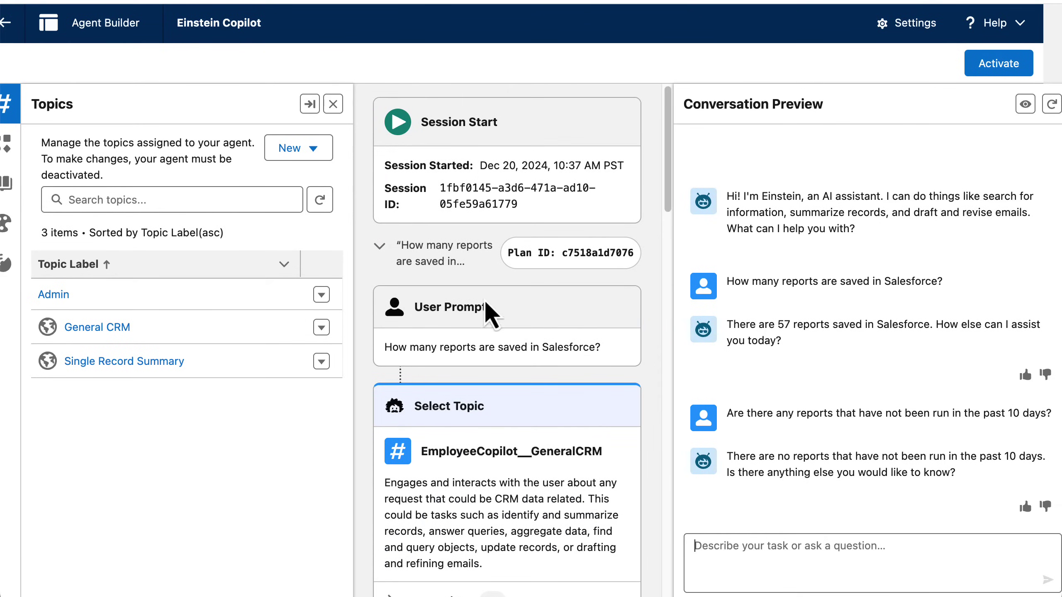
scroll(461, 306, down, 5)
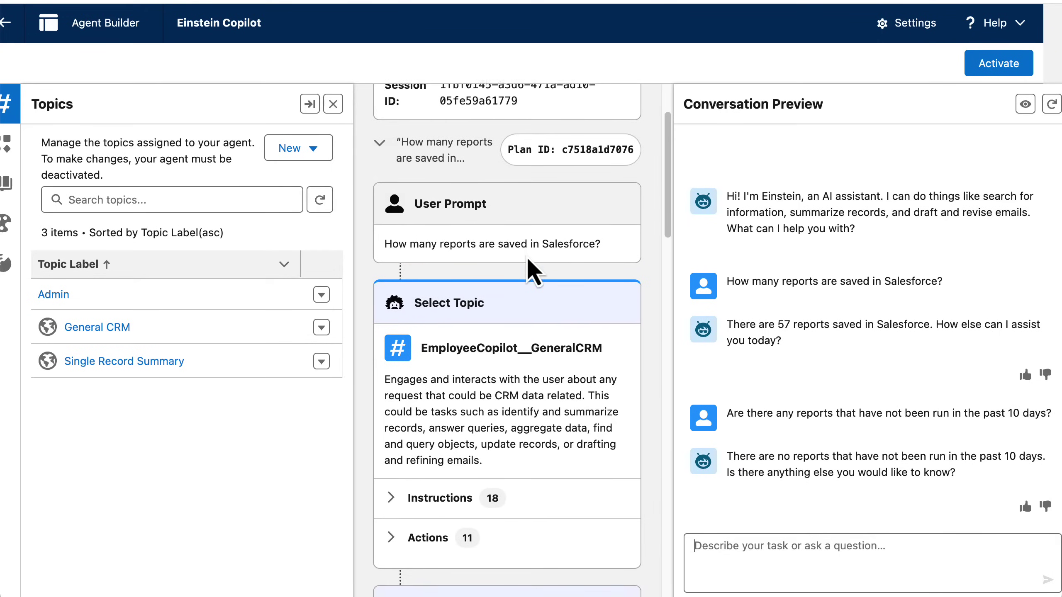
scroll(527, 257, down, 5)
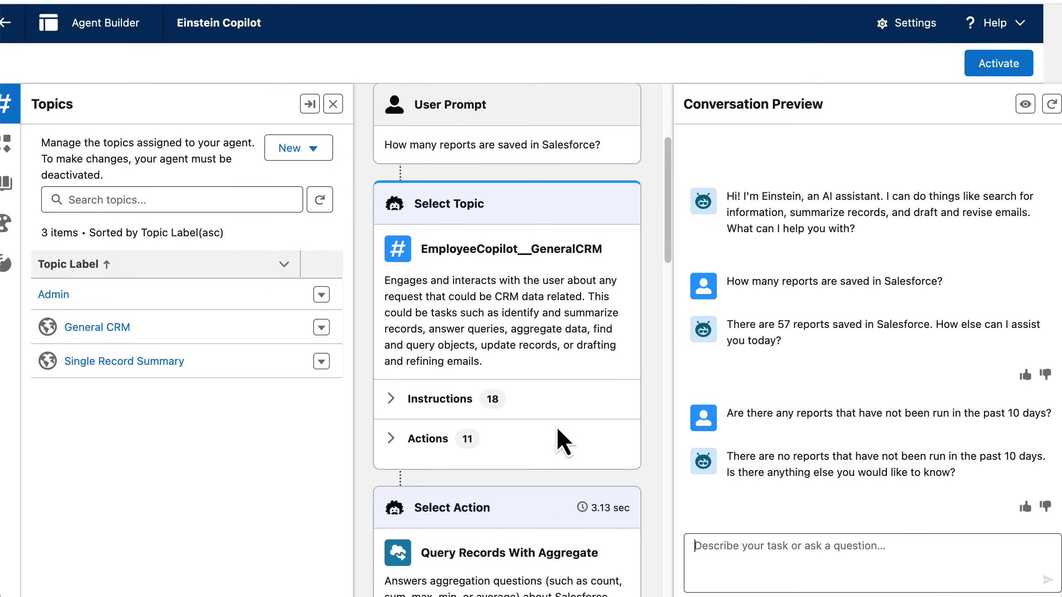
scroll(555, 427, down, 10)
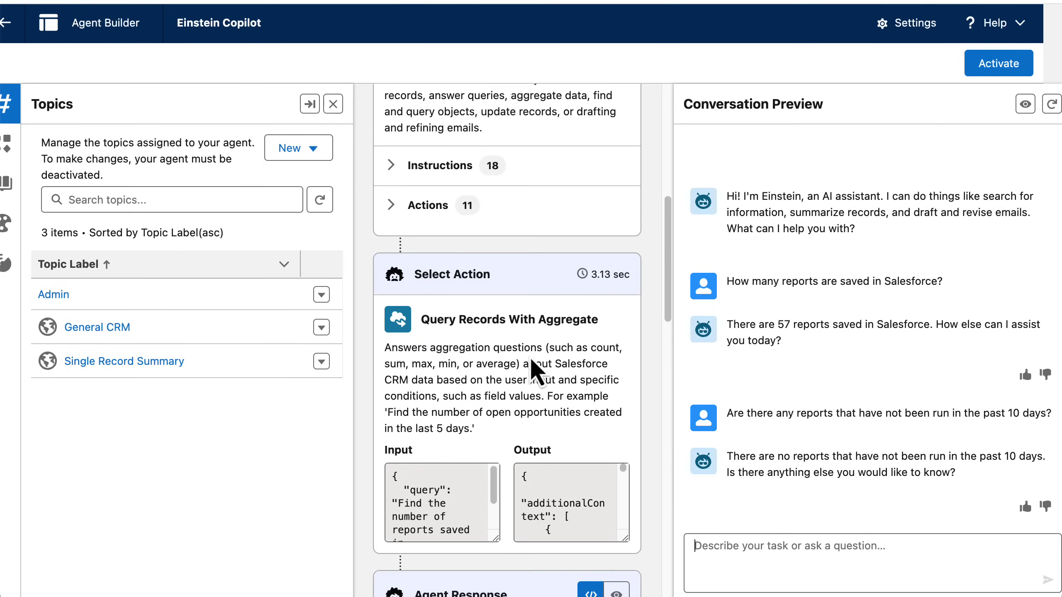
scroll(515, 343, down, 1)
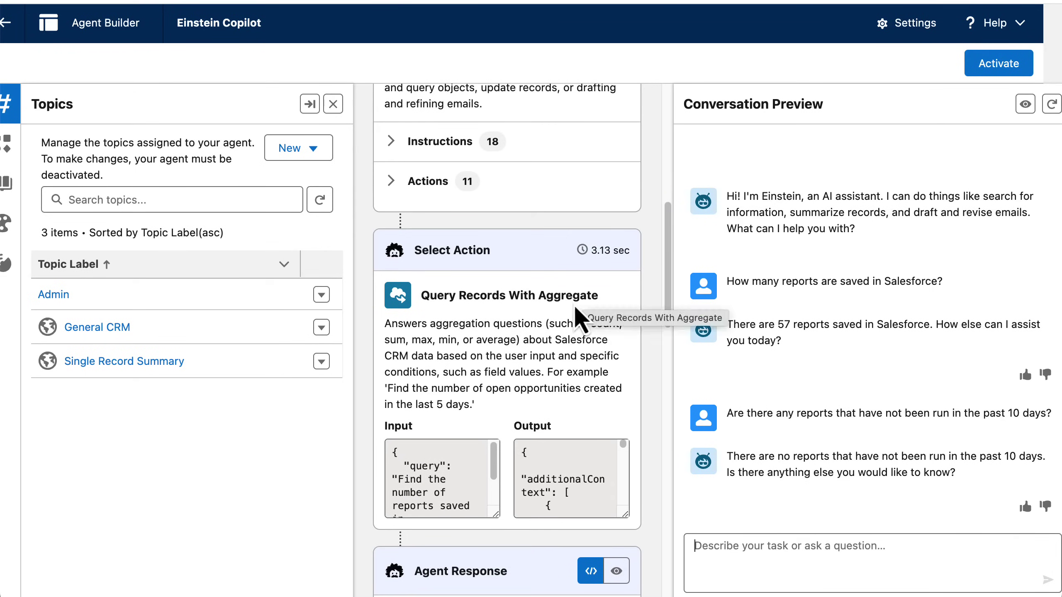
scroll(473, 462, down, 1)
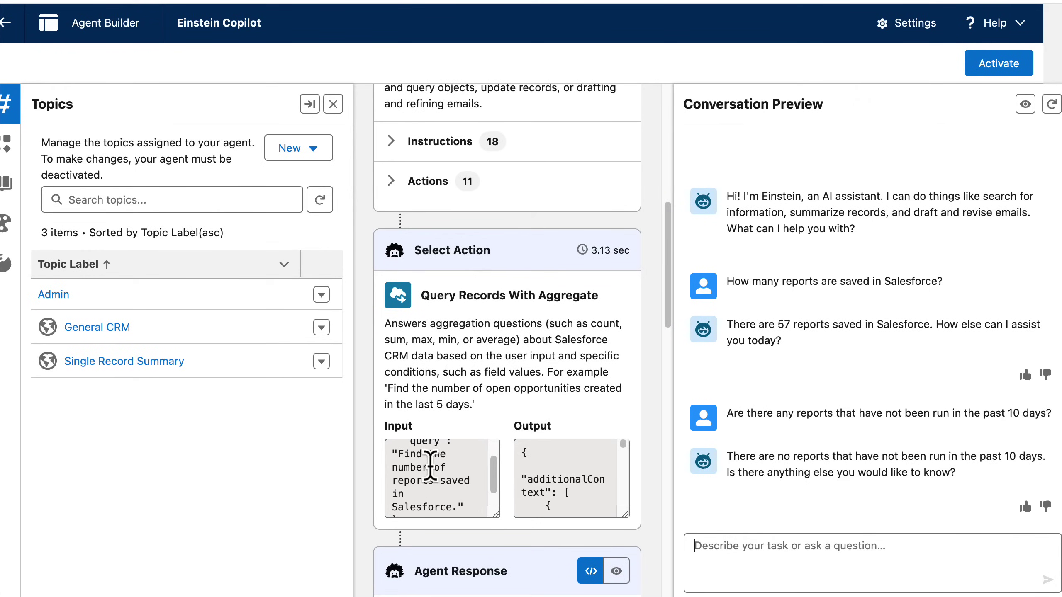
scroll(428, 469, down, 1)
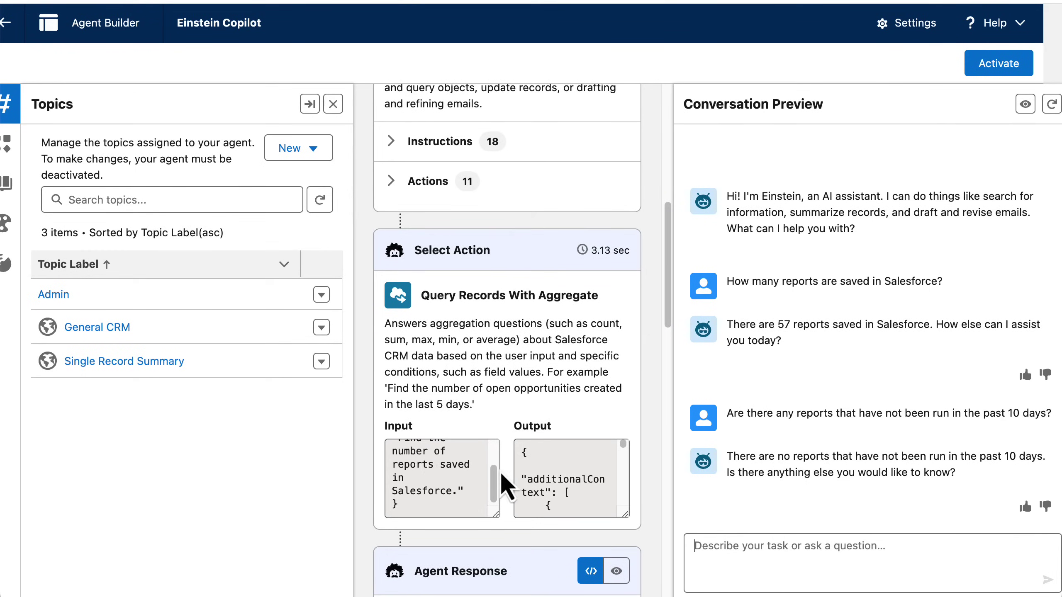
scroll(601, 460, down, 1)
scroll(602, 462, down, 5)
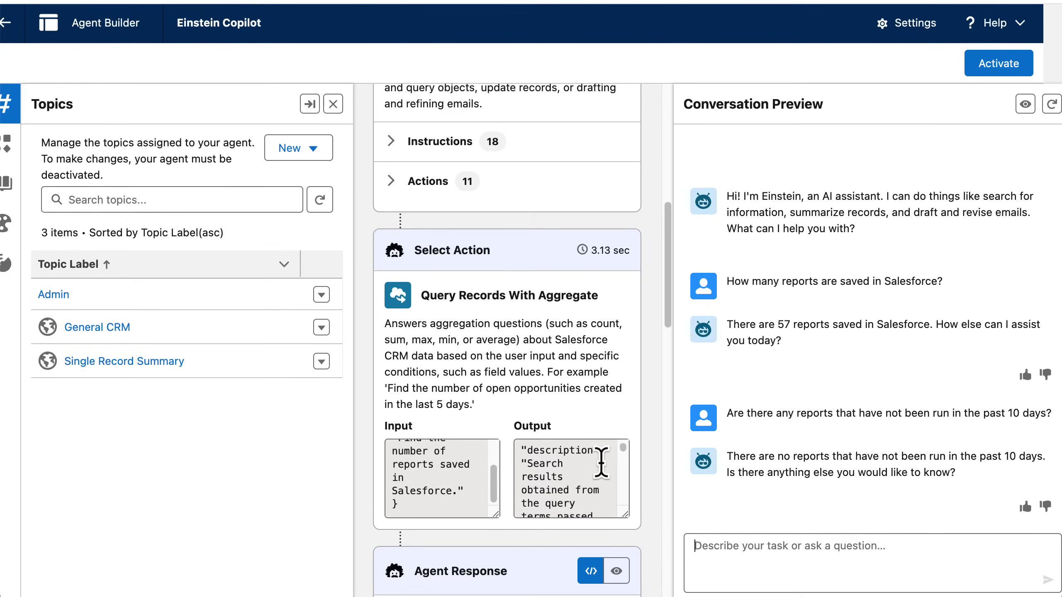
scroll(601, 464, down, 5)
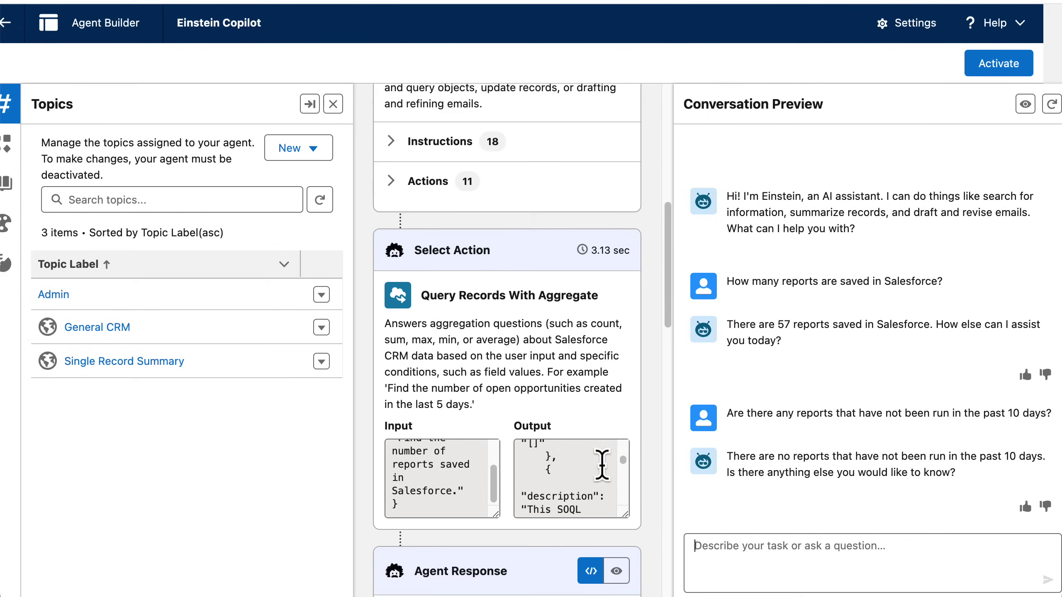
scroll(620, 462, down, 2)
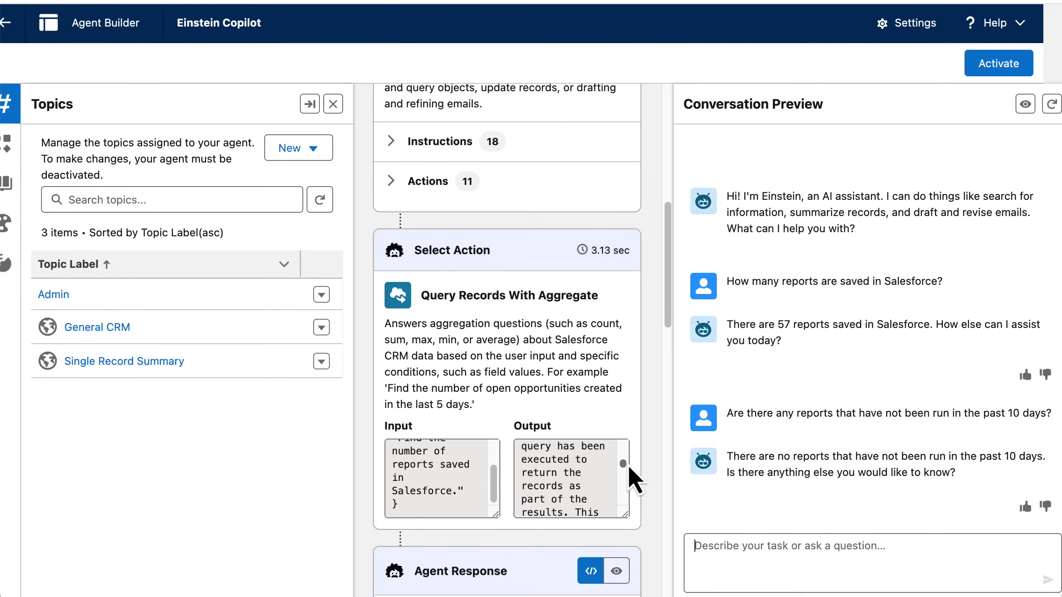
scroll(653, 464, down, 2)
scroll(652, 465, down, 8)
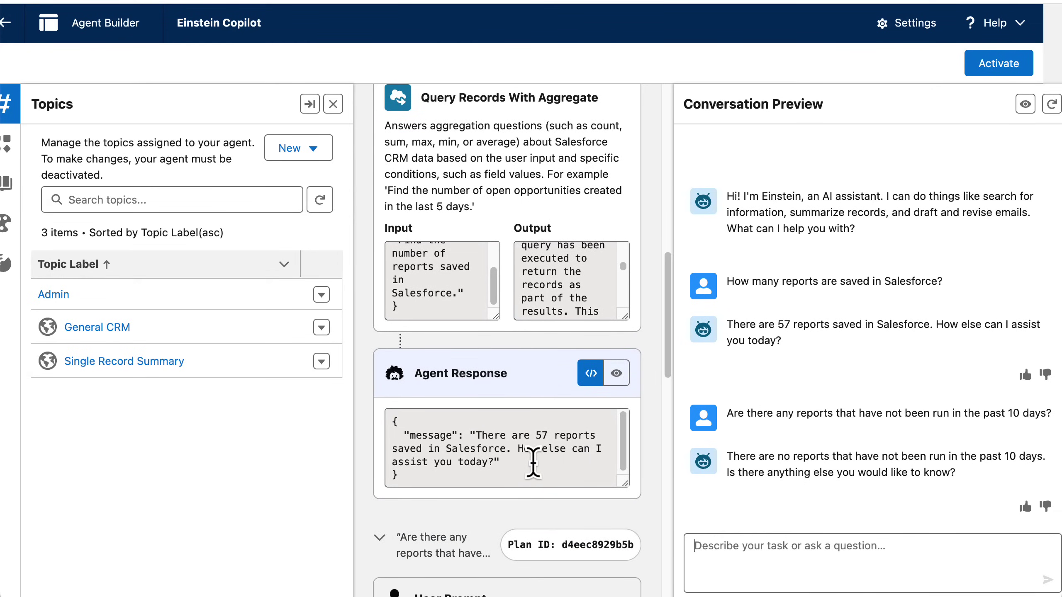
scroll(532, 460, down, 1)
scroll(645, 466, down, 12)
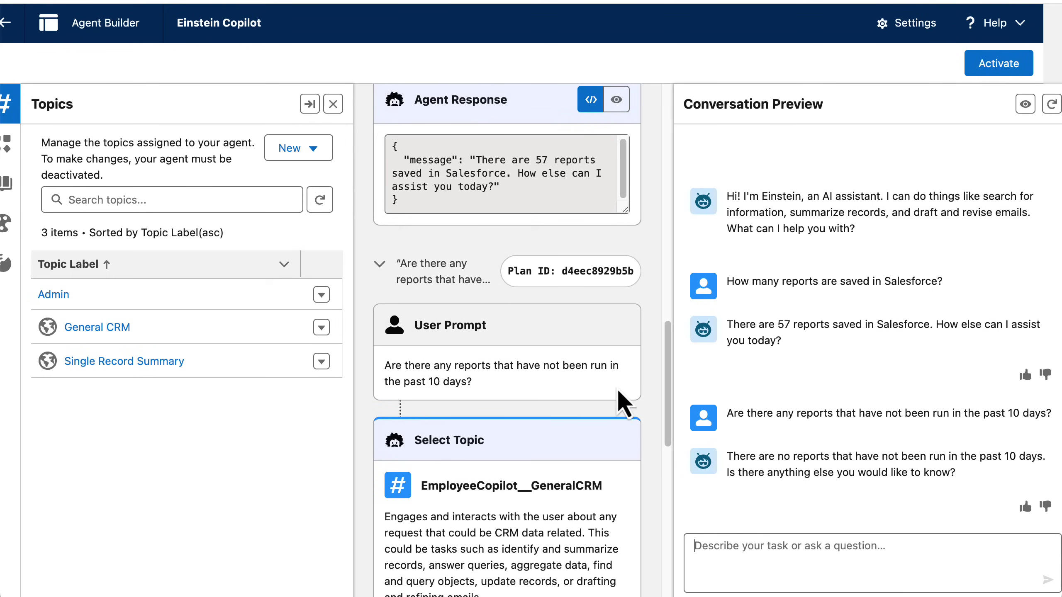
scroll(650, 408, down, 13)
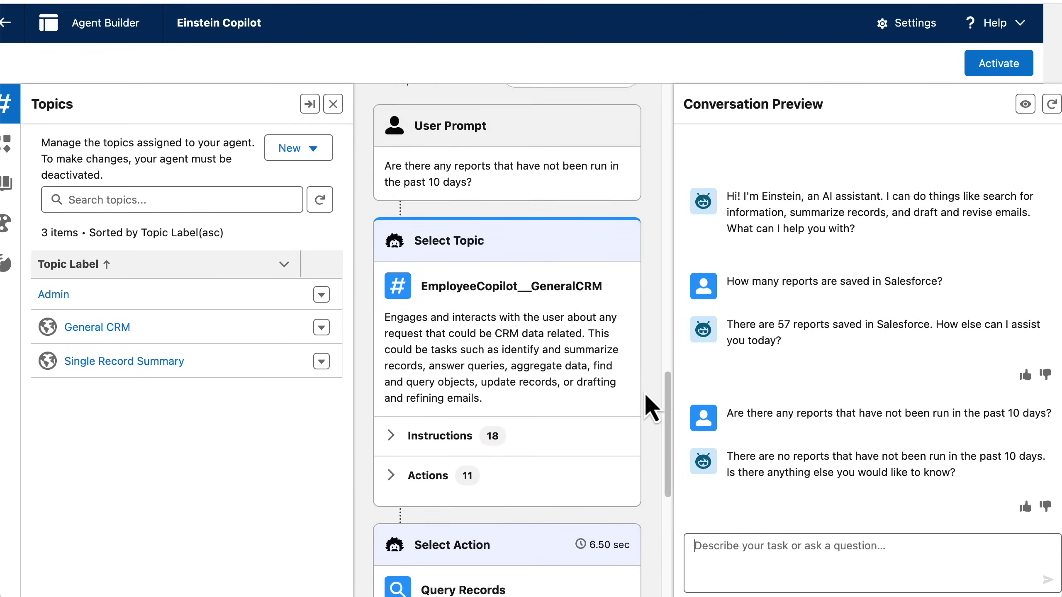
scroll(650, 409, down, 8)
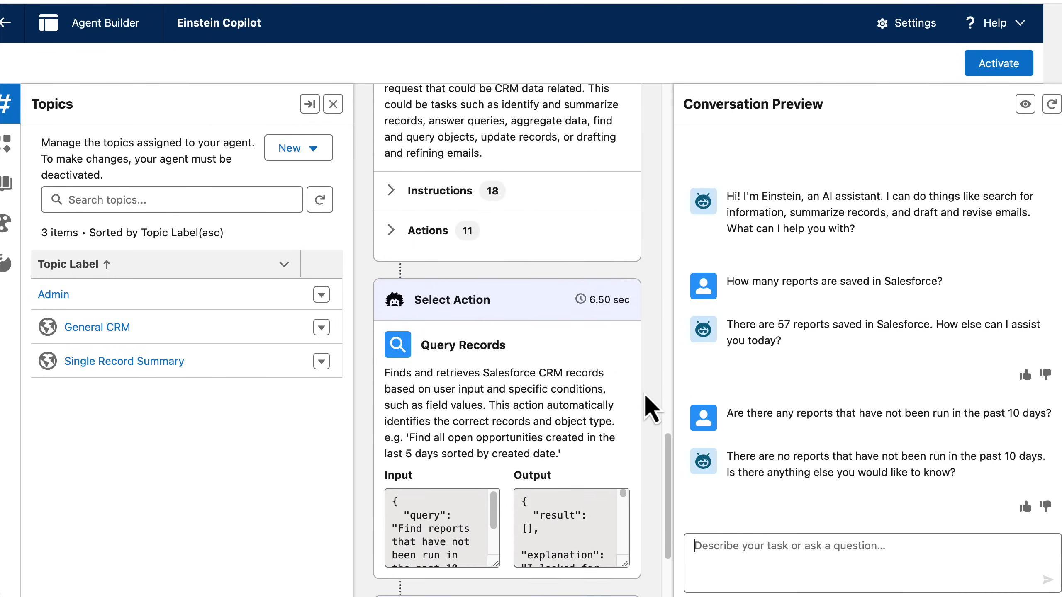
scroll(649, 409, down, 6)
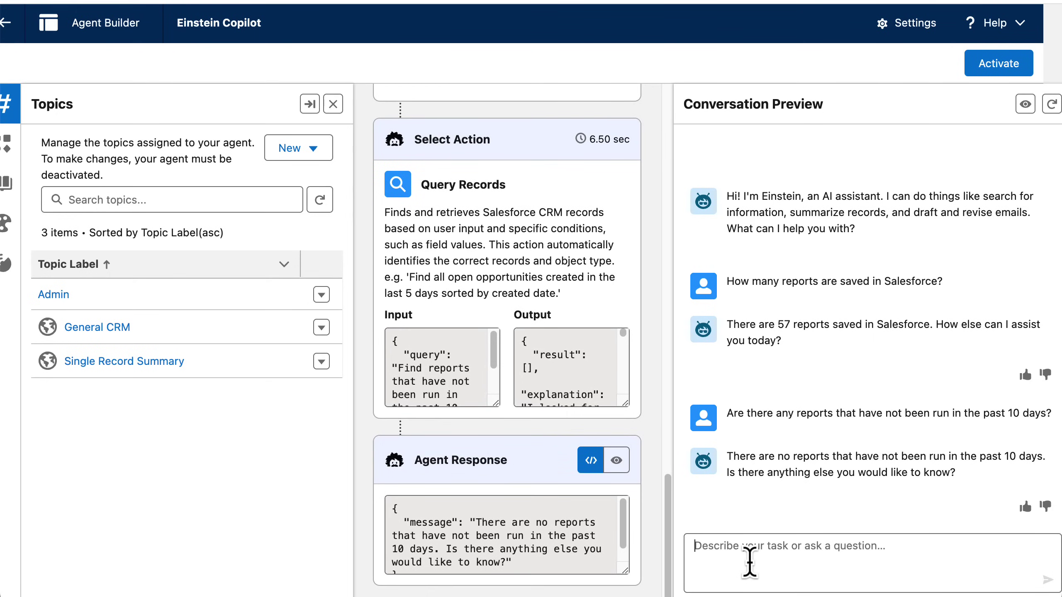
- Ask Copilot 'How many reports were last modified by Automated Process?'
text(How many reports were last modified by Automated Process?)
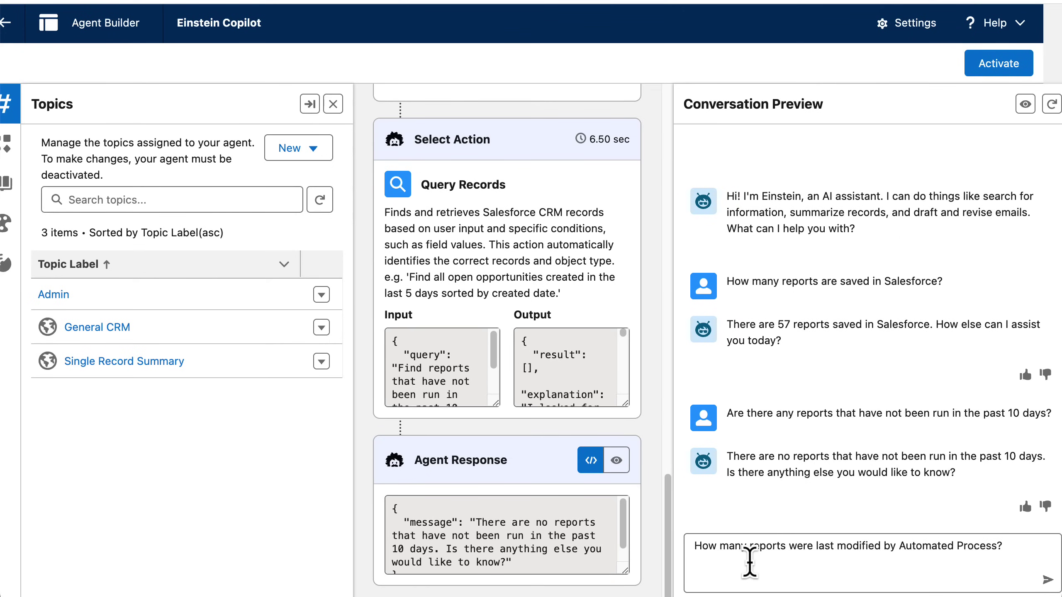
key(Return)
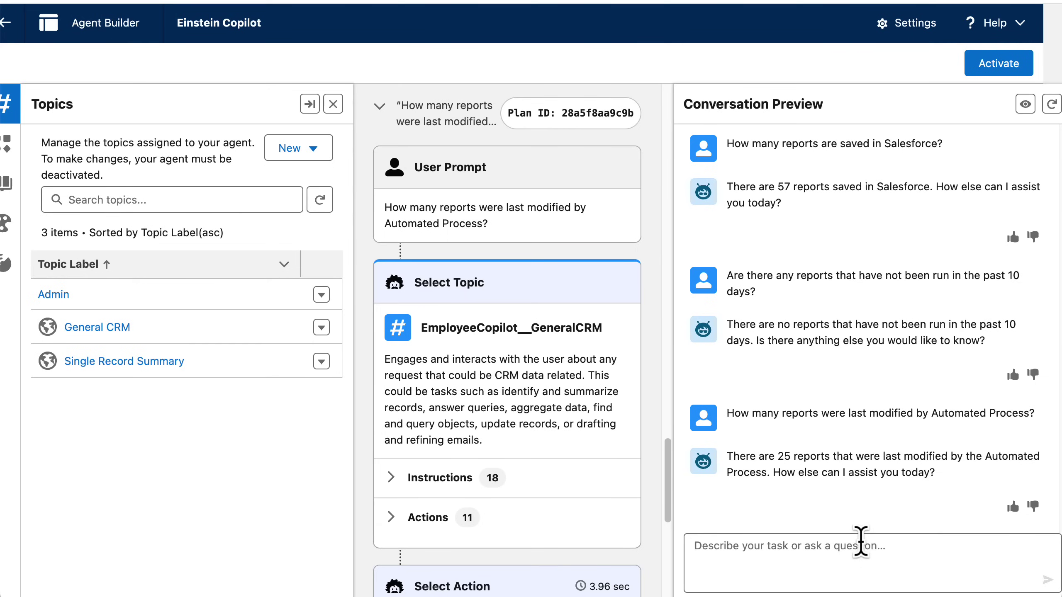
- Ask Copilot whether any reports were created by the named user
text(Are there any reports created by Kate Lessard?)
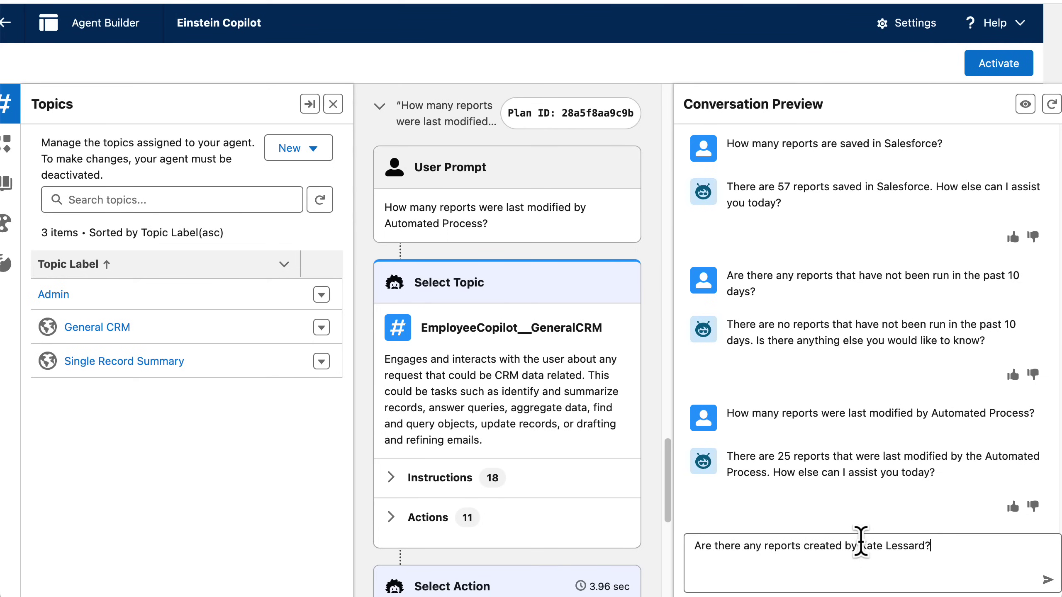
key(Return)
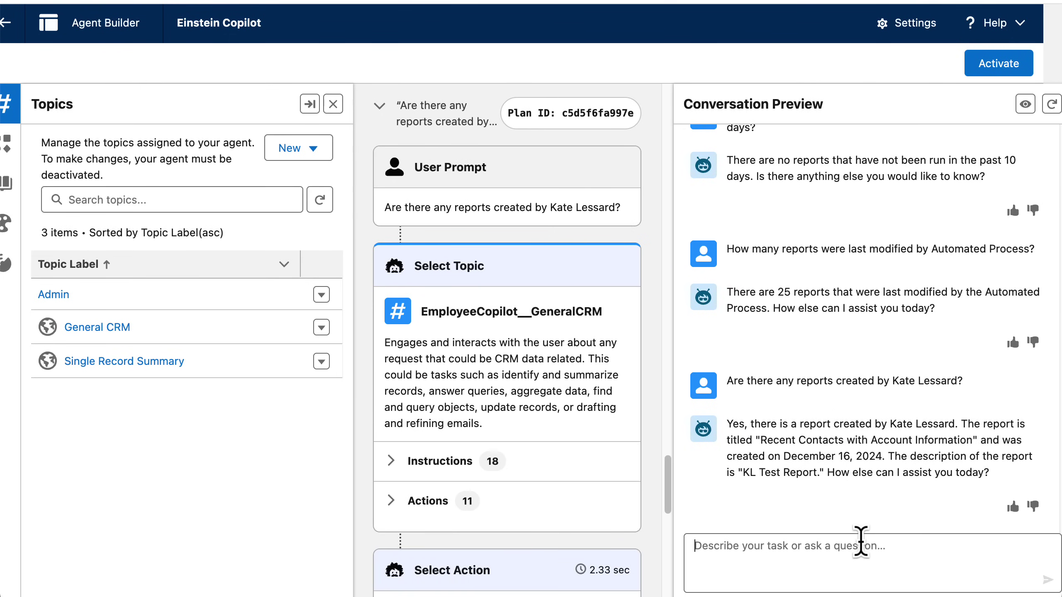
- Request a list of reports created by that user and scroll to the Reports card
text(Can I see a list of reports created by Kate Lessard?)
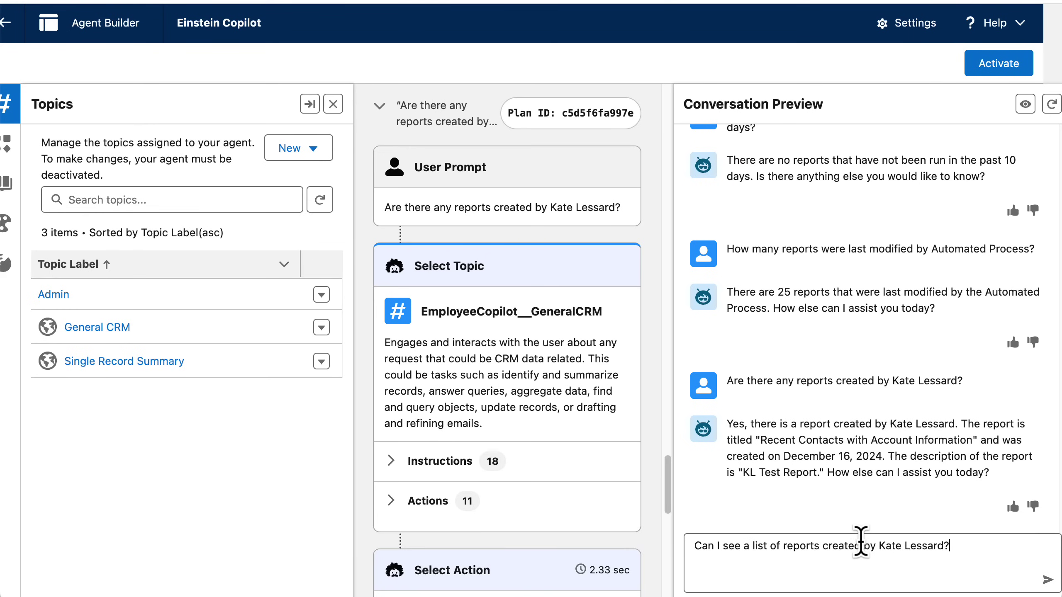
key(Return)
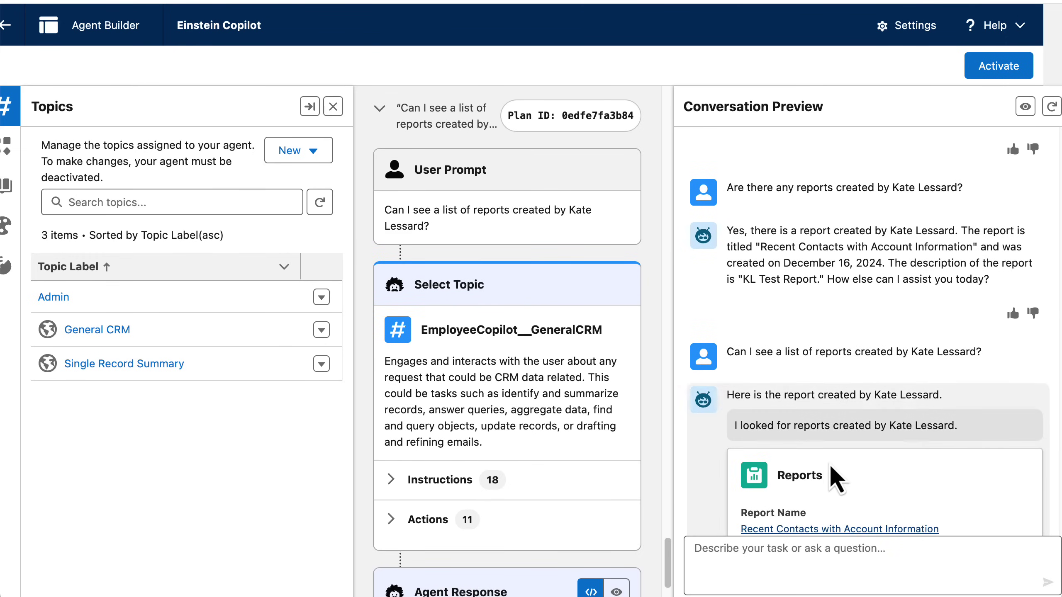
scroll(835, 418, down, 3)
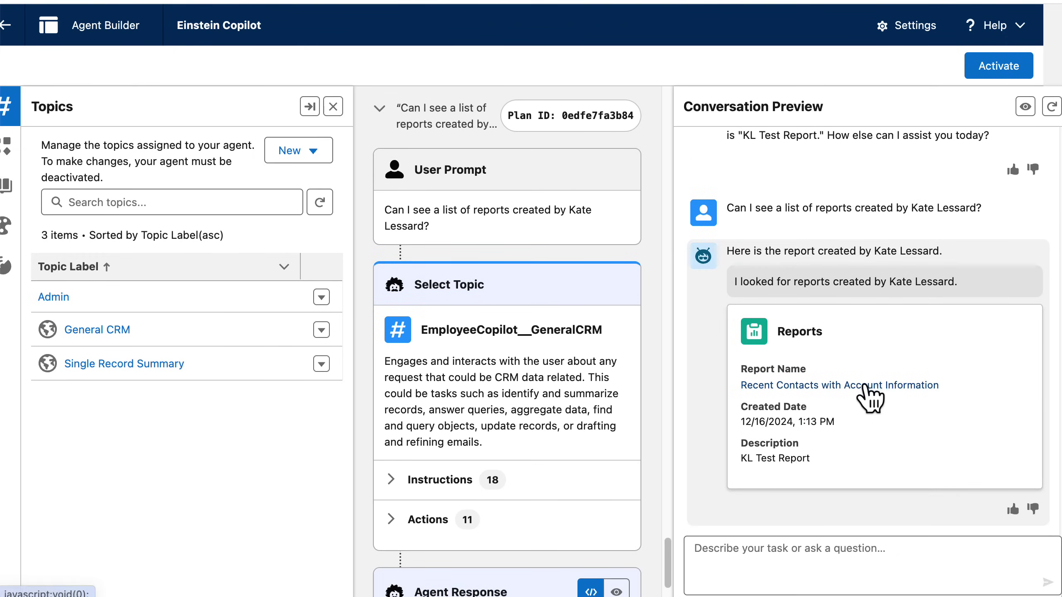